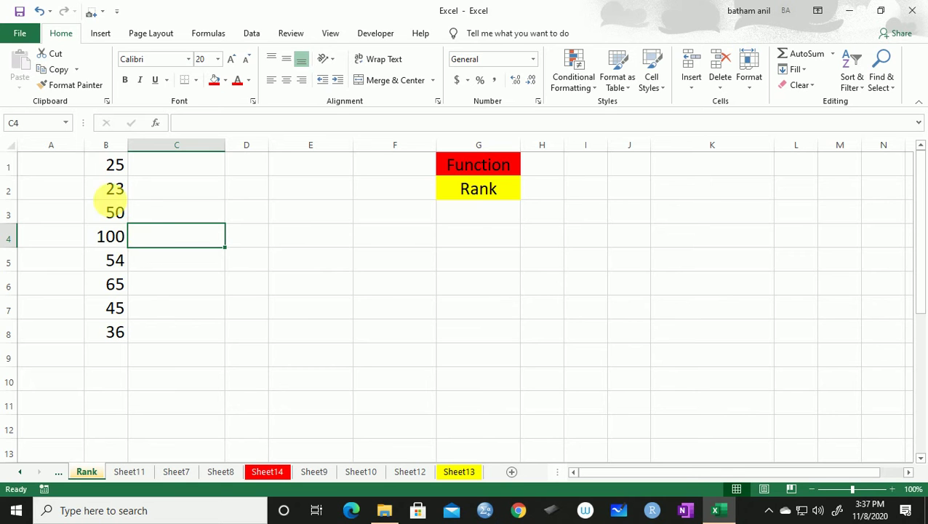
# Widen column D slightly, to the right of the column C cells beside the numbers in B1:B8.
pyautogui.moveTo(114, 166); pyautogui.dragTo(114, 332)
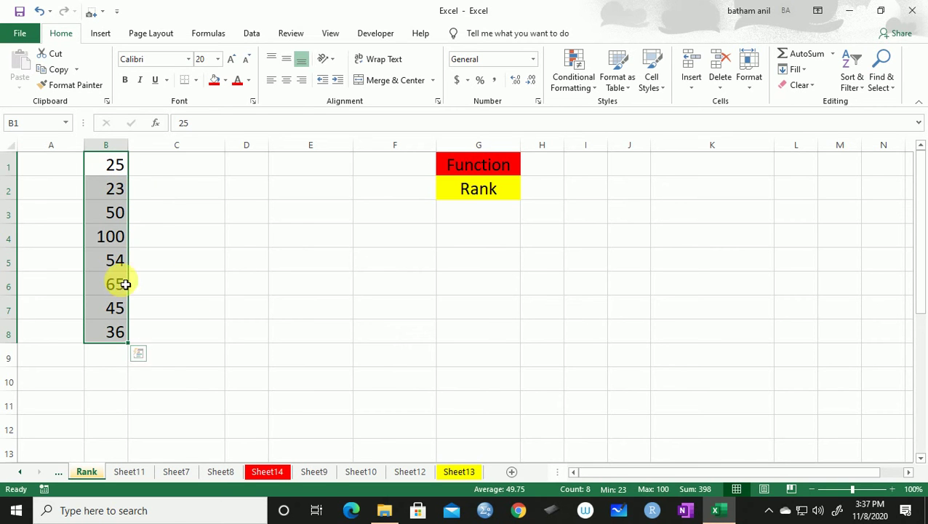
pyautogui.click(242, 313)
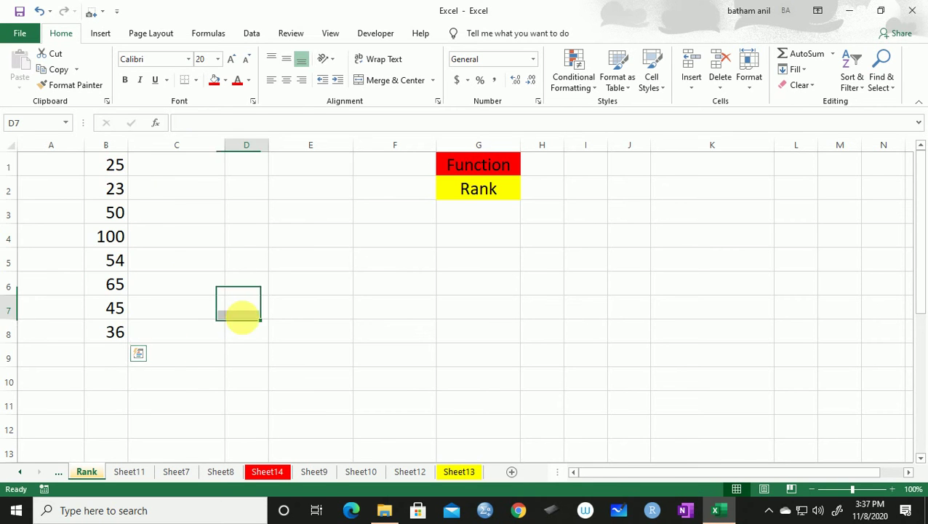
pyautogui.click(182, 173)
pyautogui.click(250, 167)
pyautogui.moveTo(268, 148); pyautogui.dragTo(290, 154)
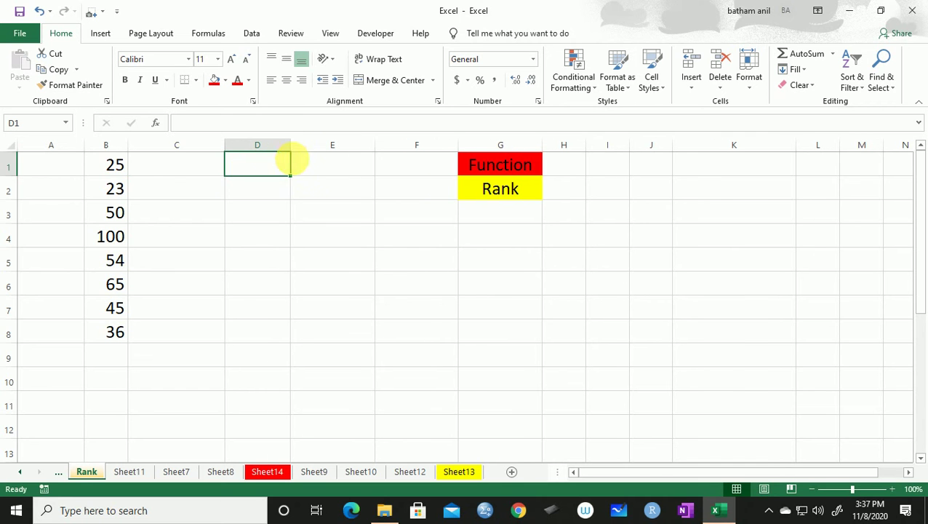
# Enter a RANK formula in C1 that ranks B1 within B1:B8, leaving the order argument empty.
pyautogui.click(201, 173)
pyautogui.doubleClick(202, 171)
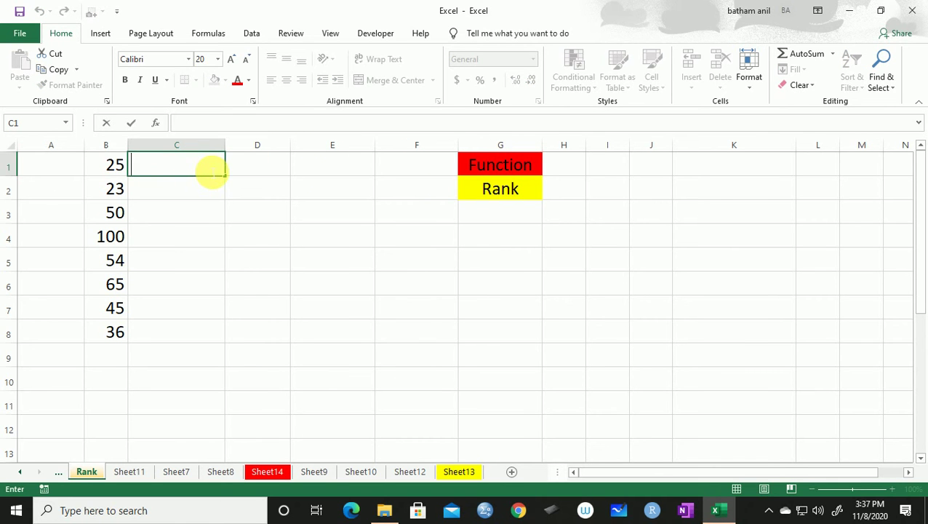
pyautogui.write('=r')
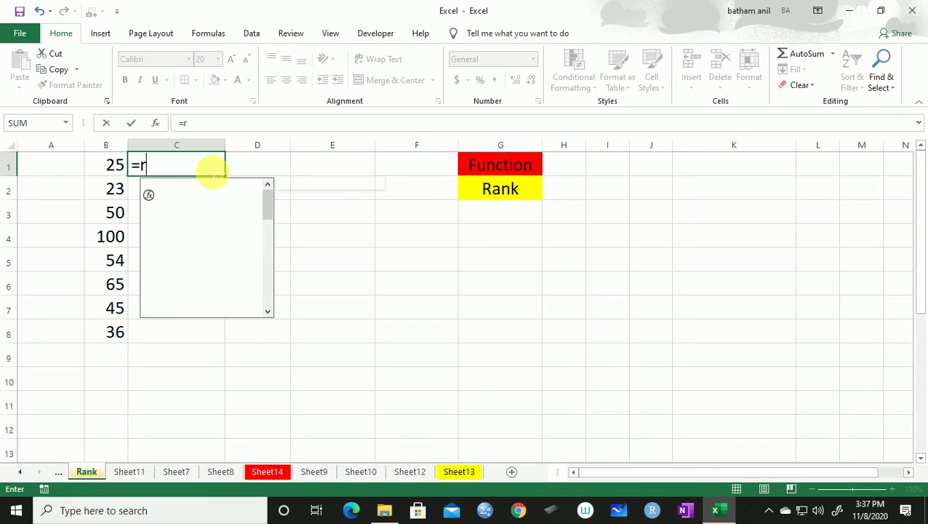
pyautogui.write('ank')
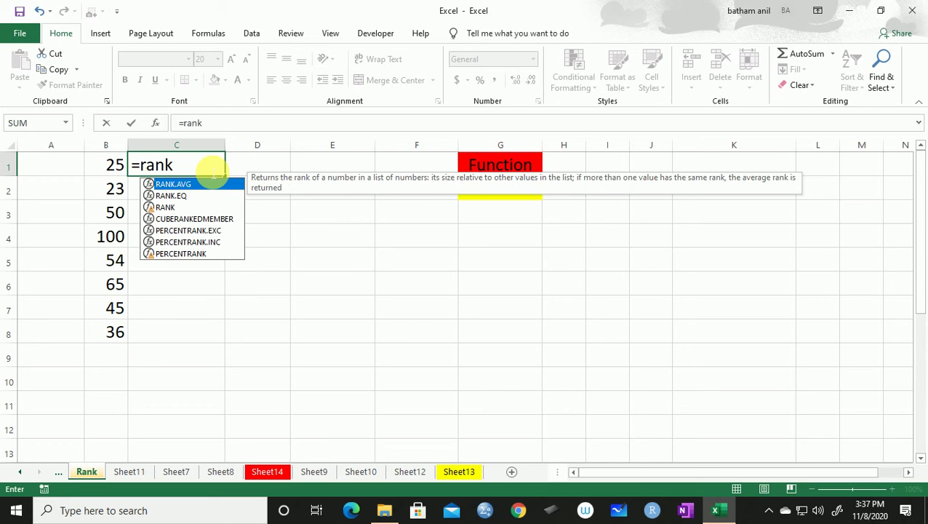
pyautogui.press('Down')
pyautogui.press('Down')
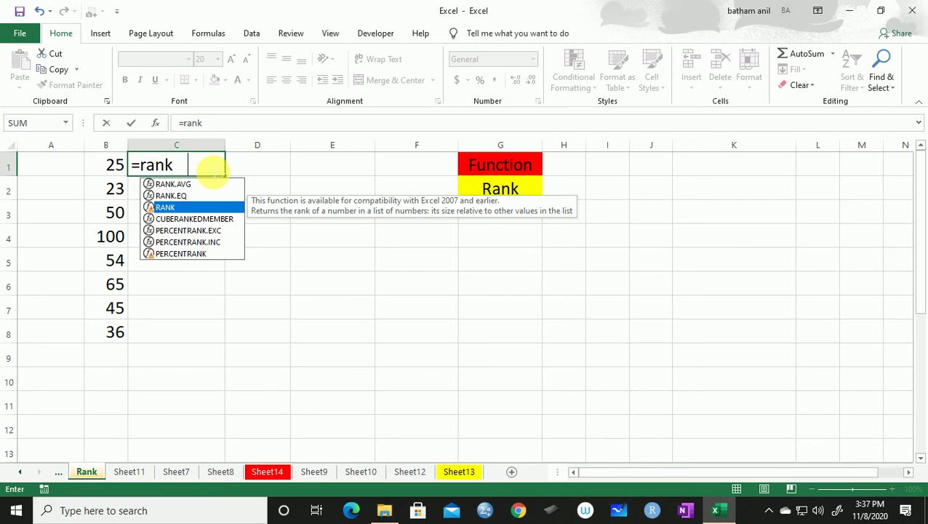
pyautogui.press('Tab')
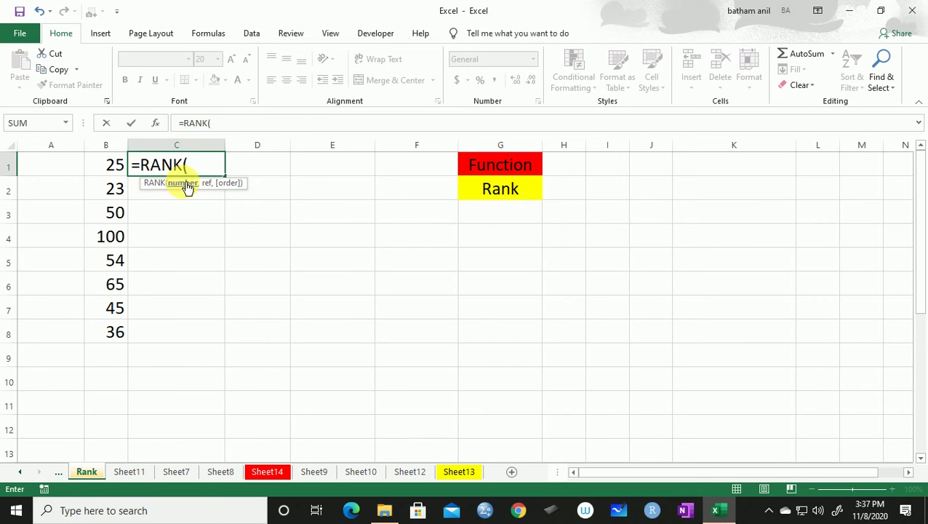
pyautogui.click(117, 171)
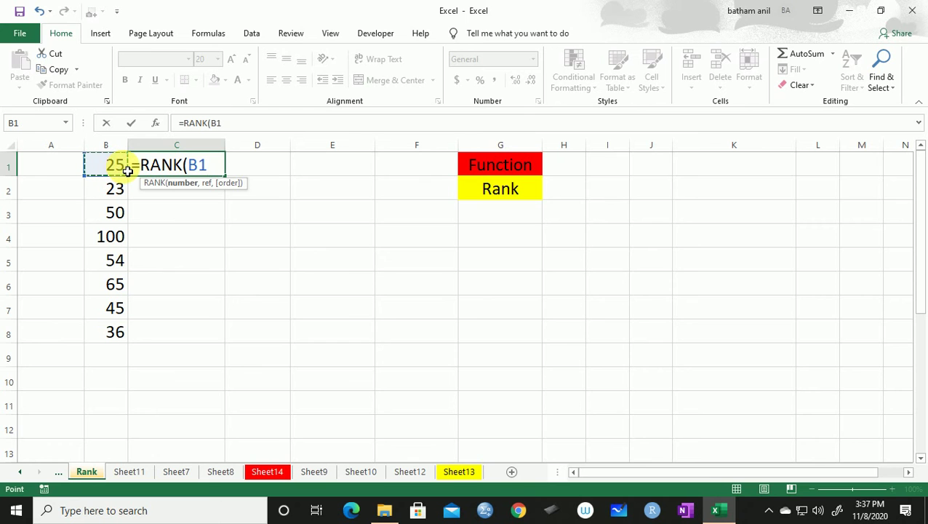
pyautogui.write(',')
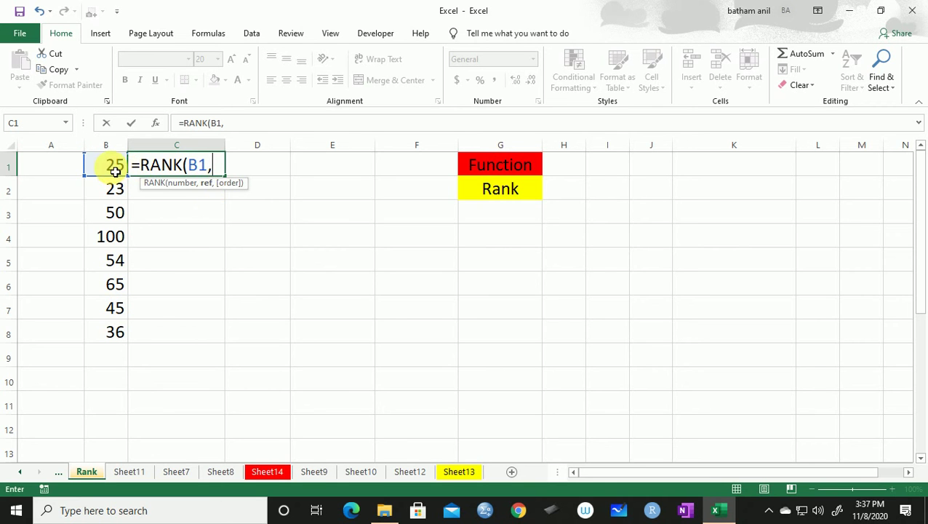
pyautogui.moveTo(114, 167); pyautogui.dragTo(114, 328)
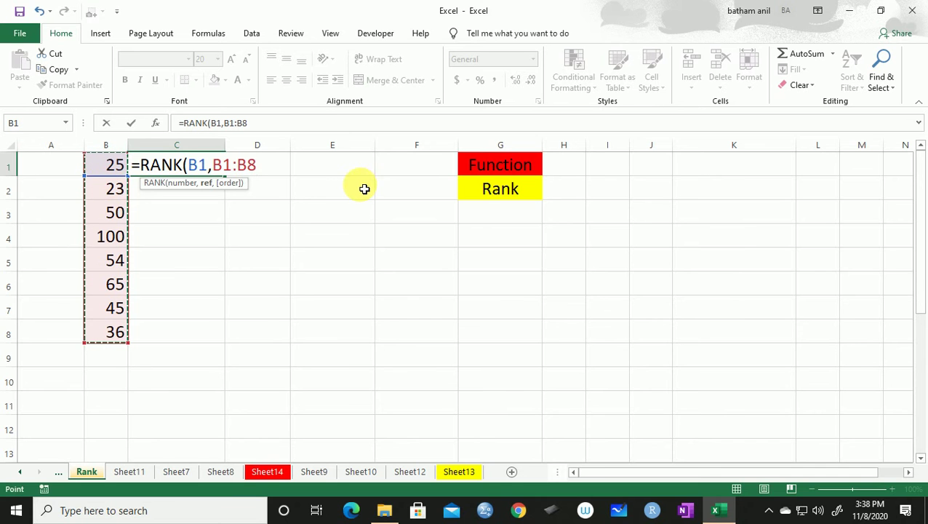
pyautogui.write(',')
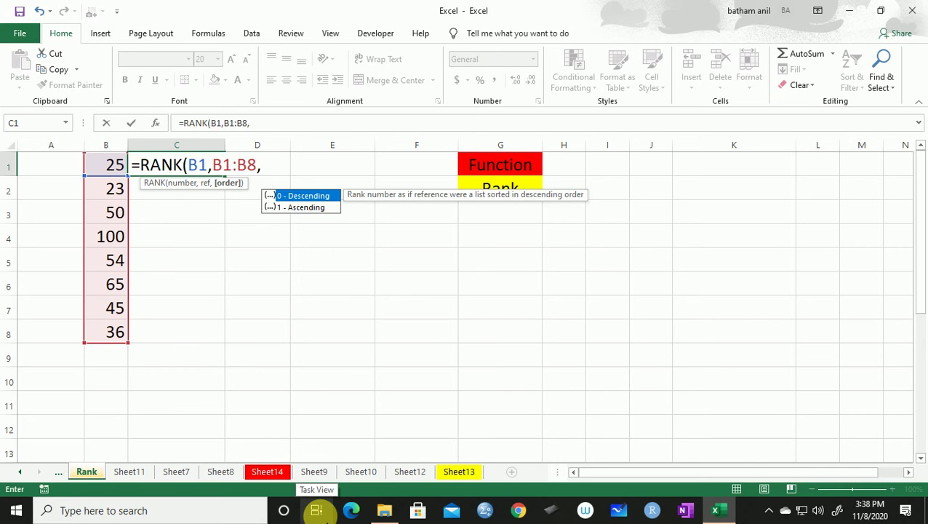
pyautogui.press('Return')
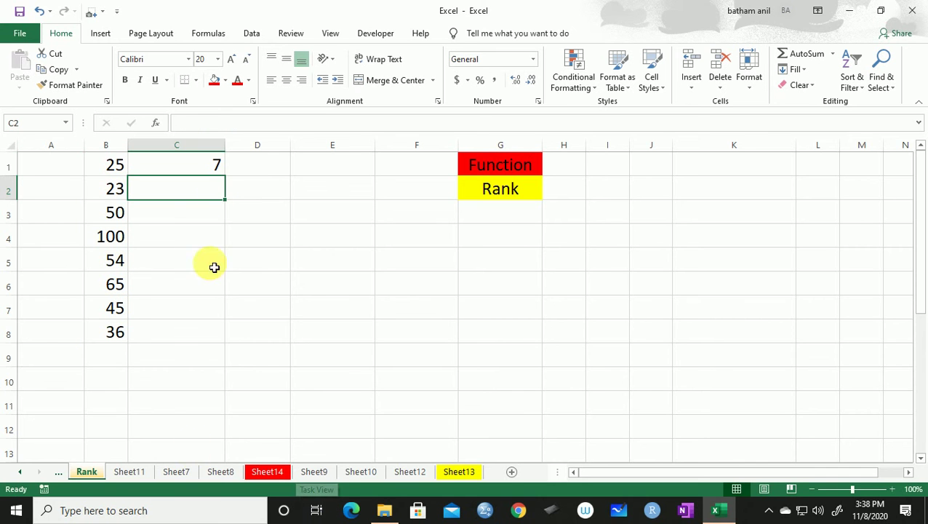
# Fill the RANK formula from C1 down through C8.
pyautogui.click(205, 165)
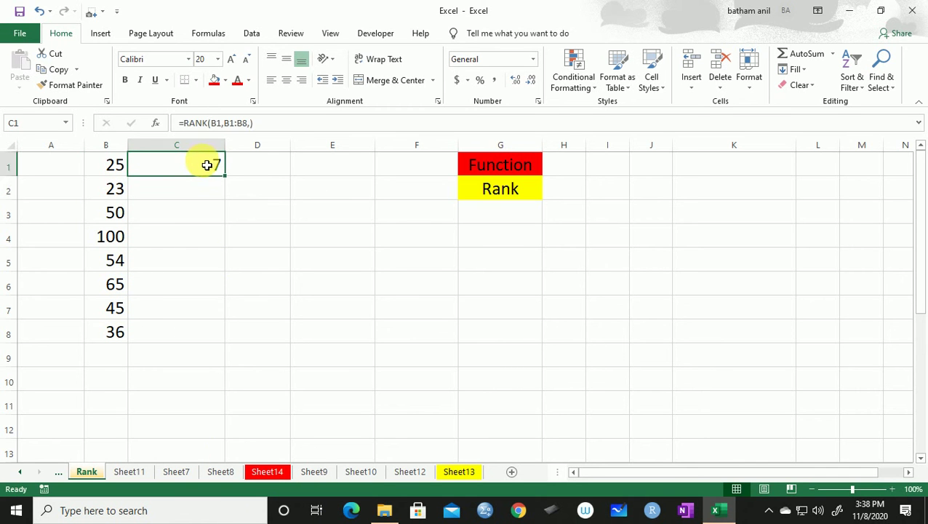
pyautogui.moveTo(229, 180); pyautogui.dragTo(221, 342)
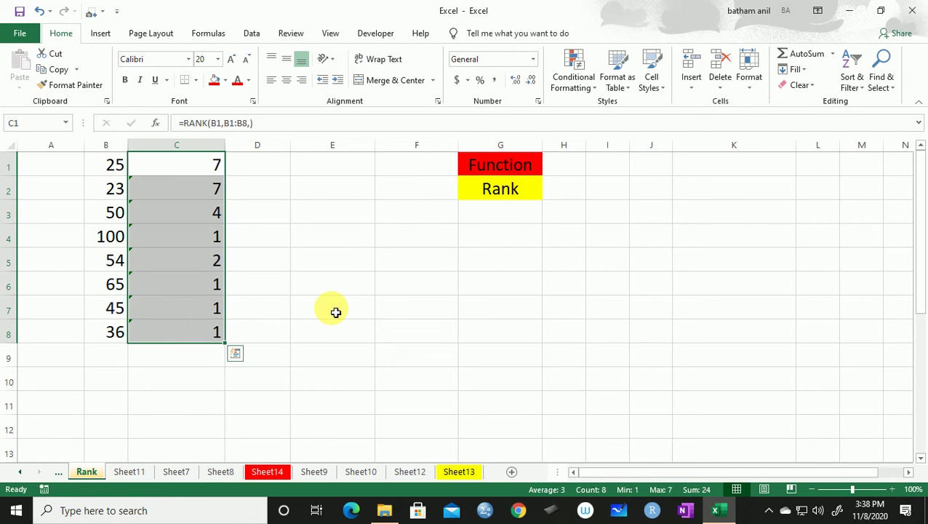
# Examine the filled RANK formulas in column C, comparing the reference range used in each row.
pyautogui.click(211, 213)
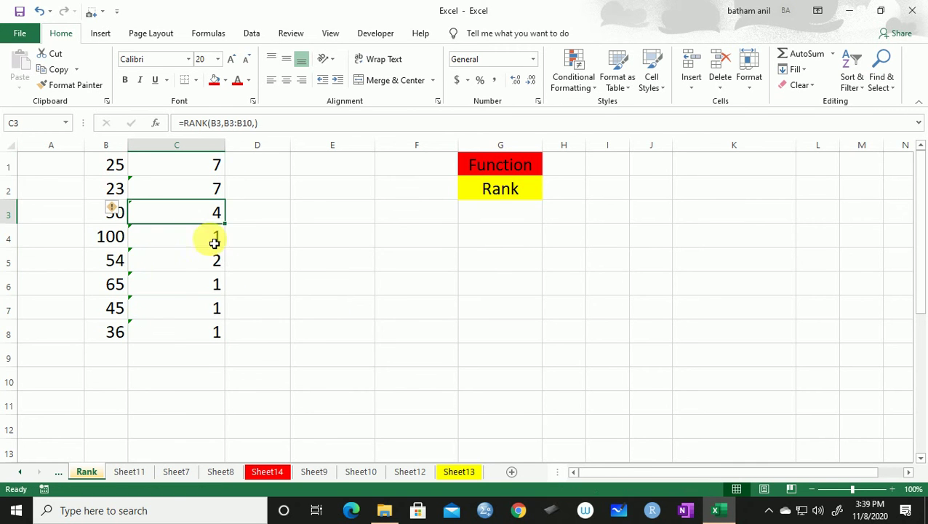
pyautogui.click(216, 265)
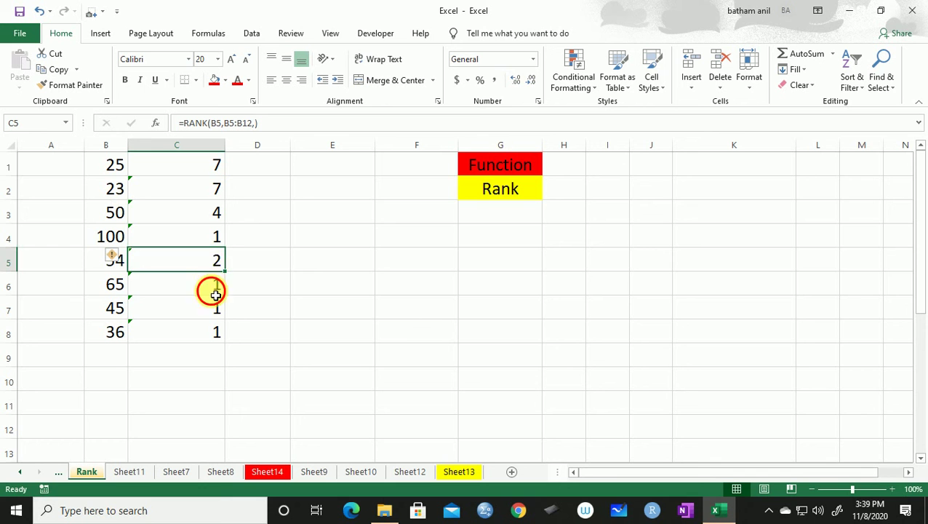
pyautogui.click(216, 293)
pyautogui.click(211, 237)
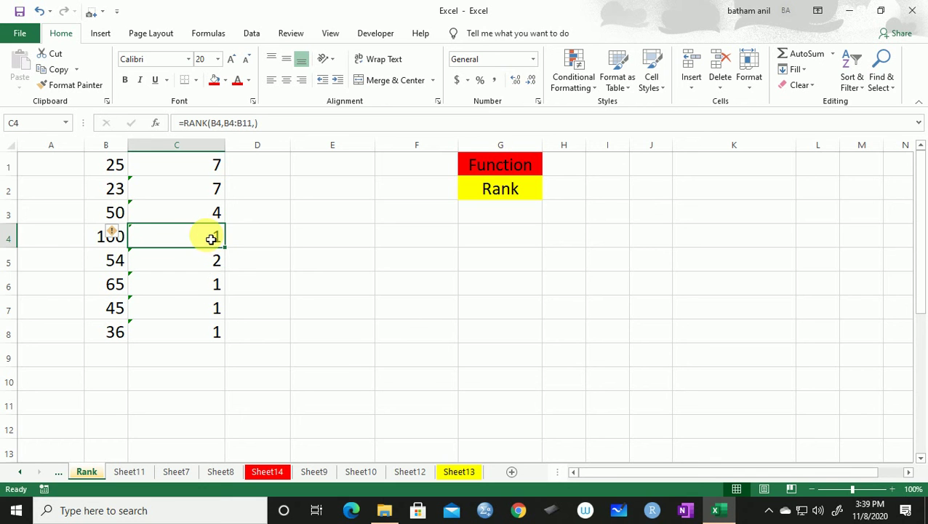
pyautogui.click(215, 311)
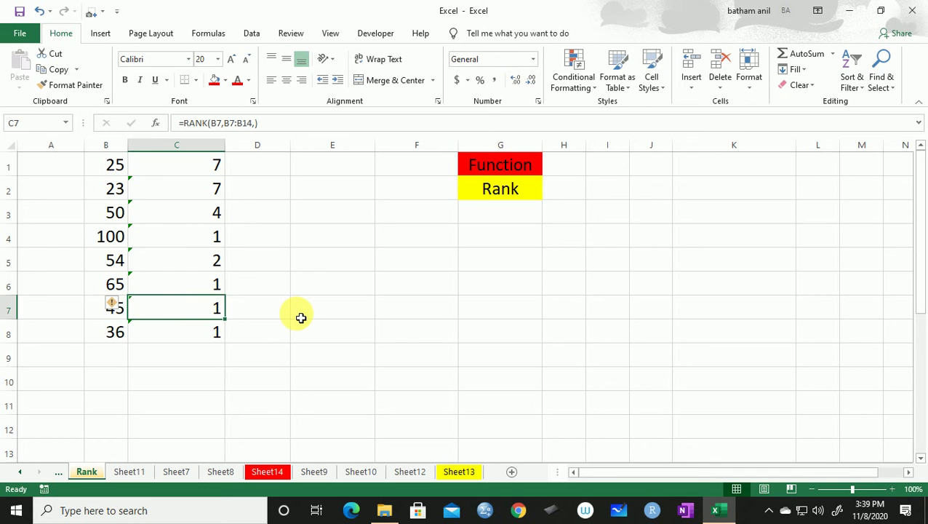
pyautogui.click(203, 280)
pyautogui.click(207, 260)
pyautogui.click(208, 240)
pyautogui.click(209, 211)
pyautogui.click(208, 195)
pyautogui.click(211, 165)
pyautogui.click(207, 187)
pyautogui.click(209, 213)
pyautogui.click(210, 236)
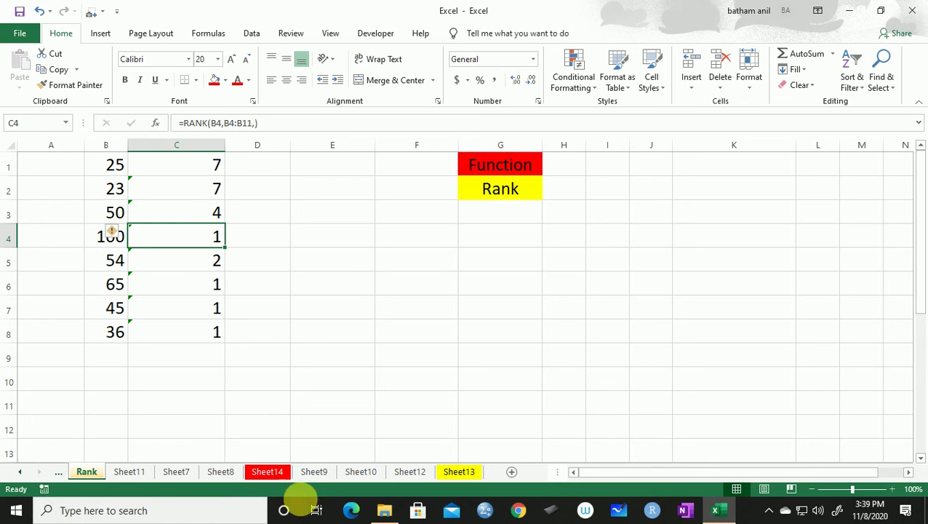
# Trace the precedents of the RANK formula in C4, and remove the arrows after checking its range.
pyautogui.click(211, 38)
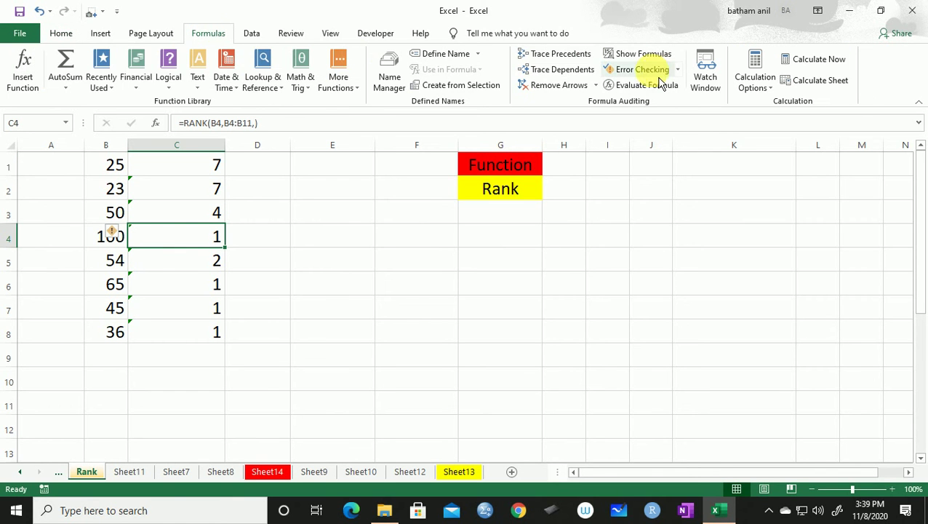
pyautogui.click(179, 247)
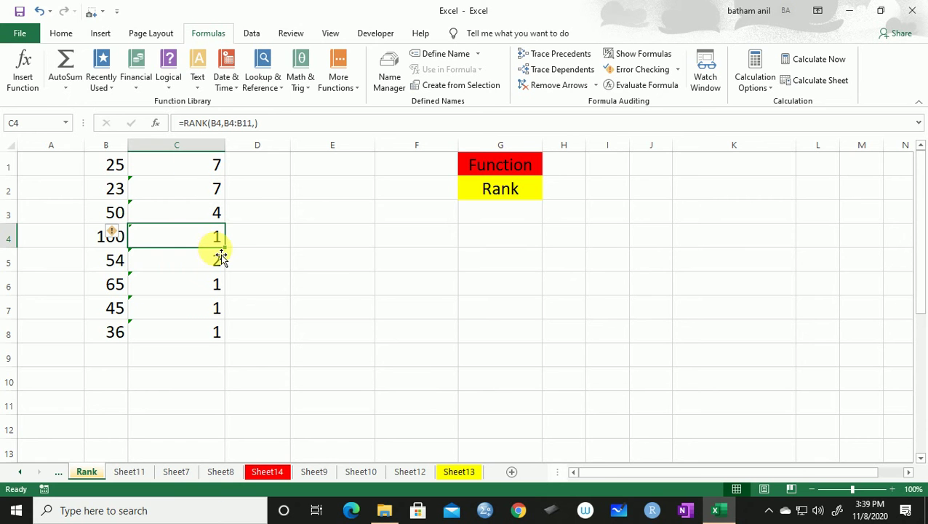
pyautogui.click(555, 56)
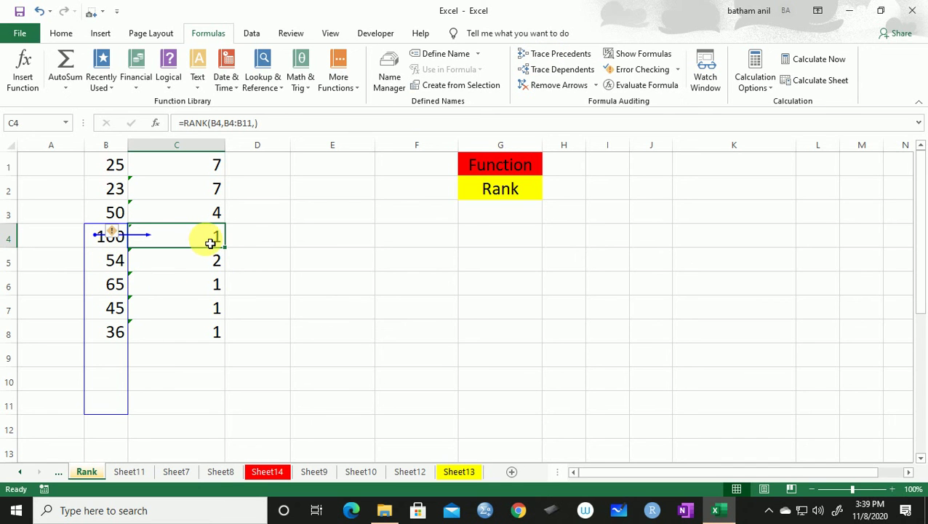
pyautogui.click(181, 216)
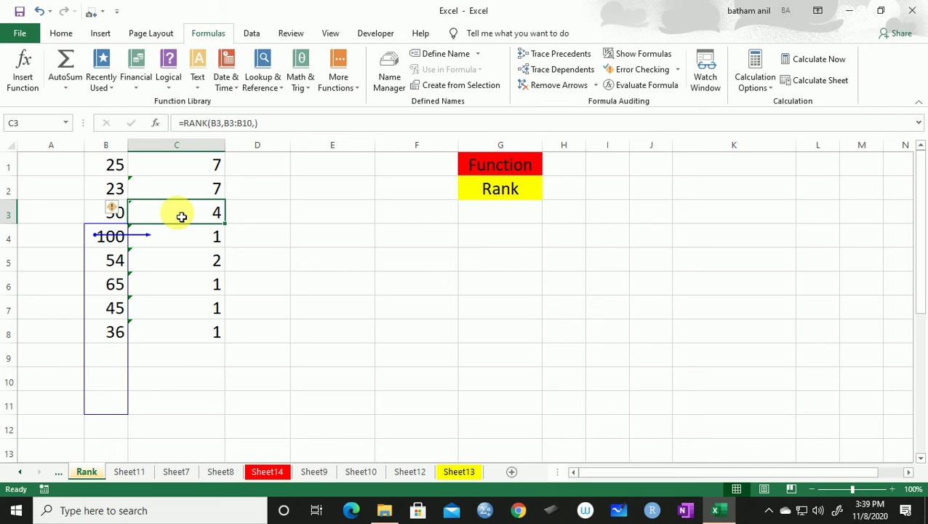
pyautogui.click(201, 242)
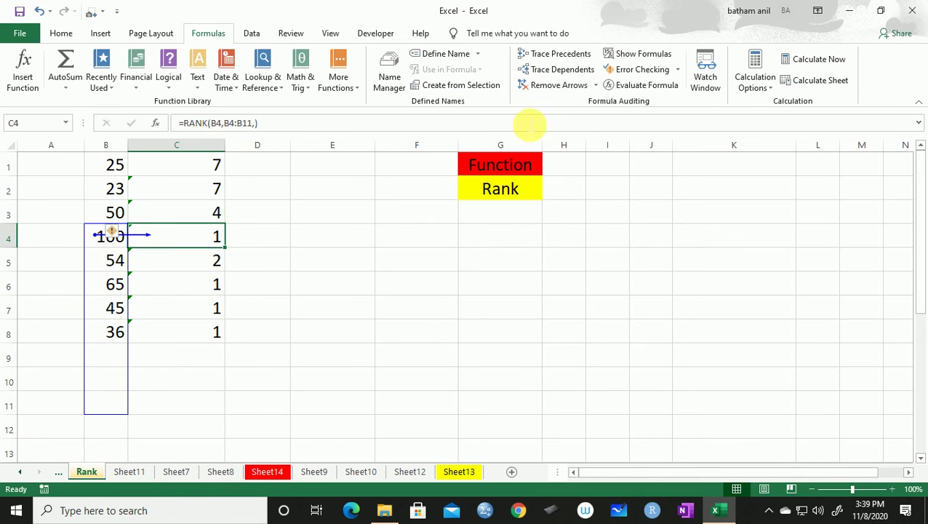
pyautogui.click(544, 86)
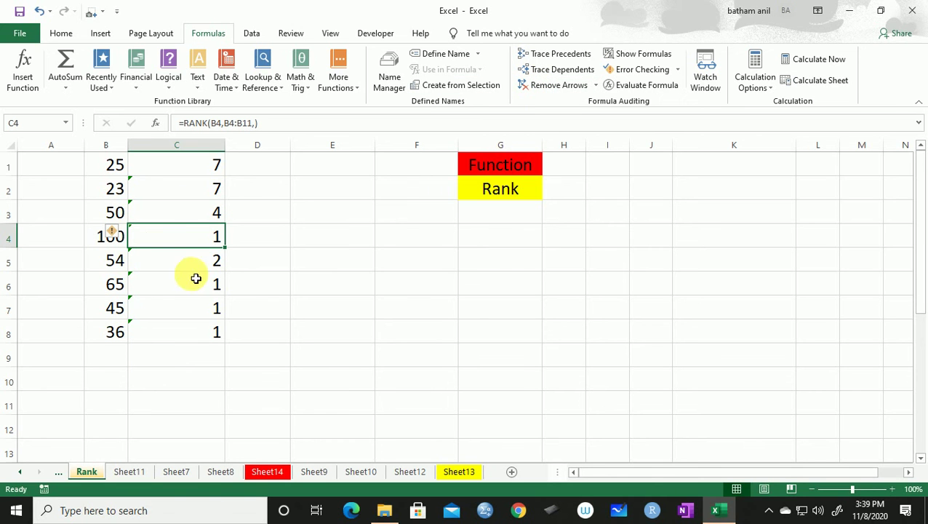
# Trace the precedents of the RANK formula in C2, and remove the arrows.
pyautogui.click(199, 190)
pyautogui.click(559, 61)
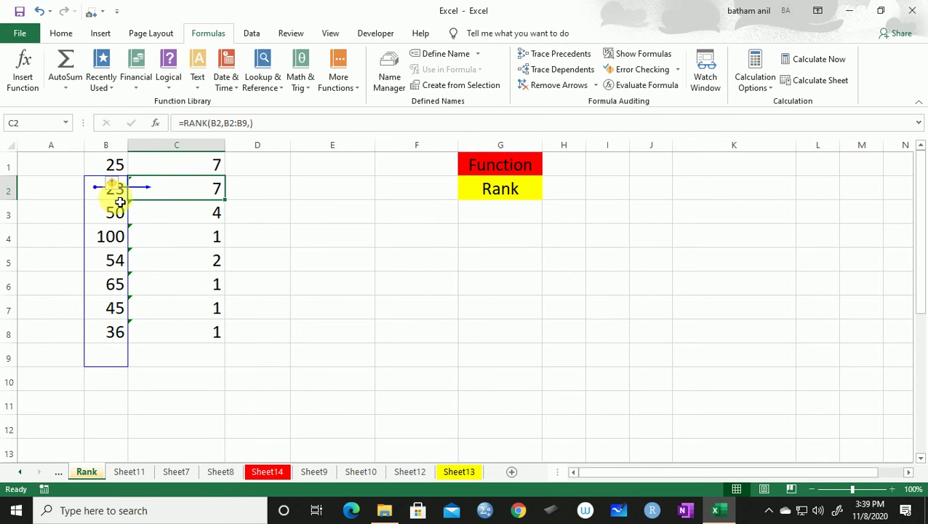
pyautogui.click(555, 89)
# Trace the precedents of the RANK formula in C8, inspect the full extent of its range, and remove the arrows.
pyautogui.click(116, 334)
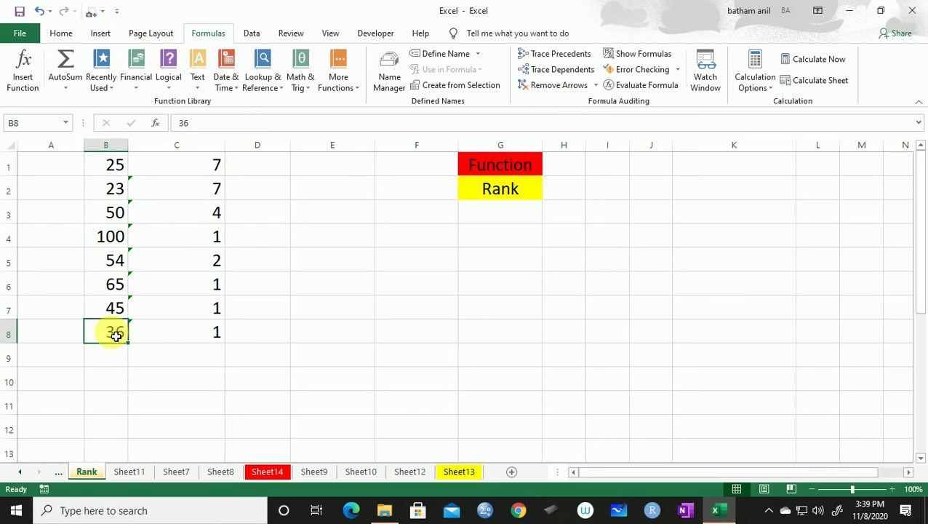
pyautogui.click(182, 336)
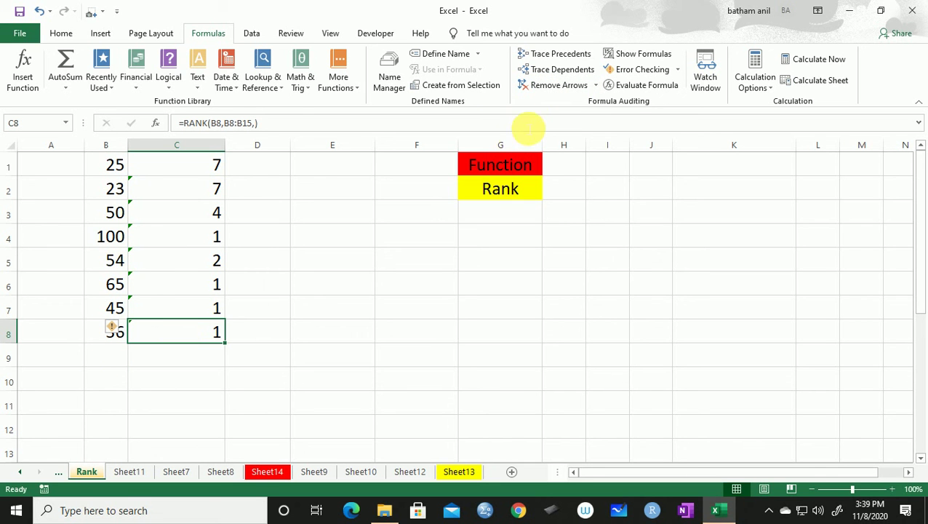
pyautogui.click(558, 64)
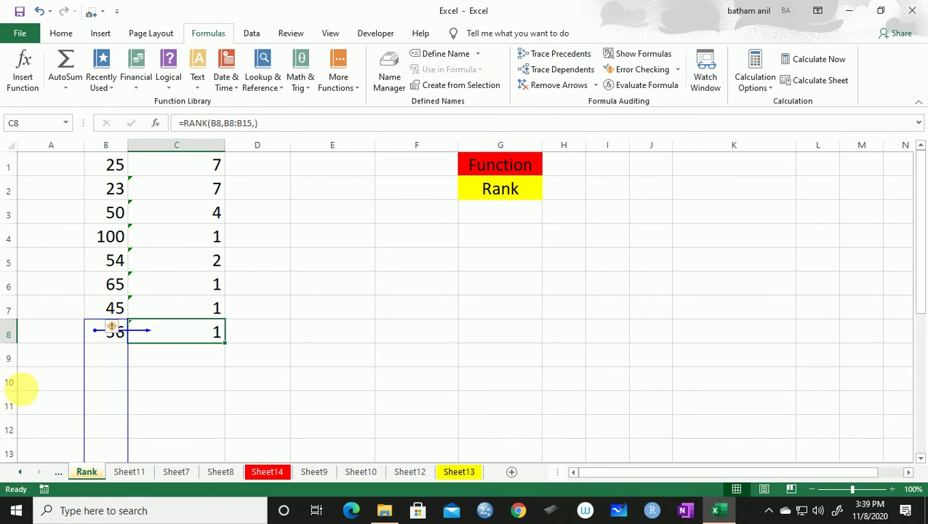
pyautogui.scroll(-2, 120, 352)
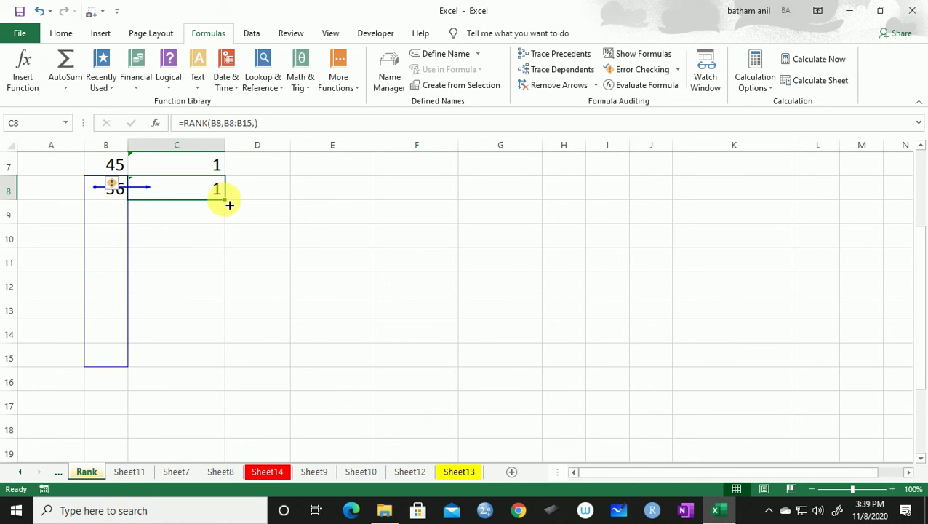
pyautogui.scroll(2, 183, 385)
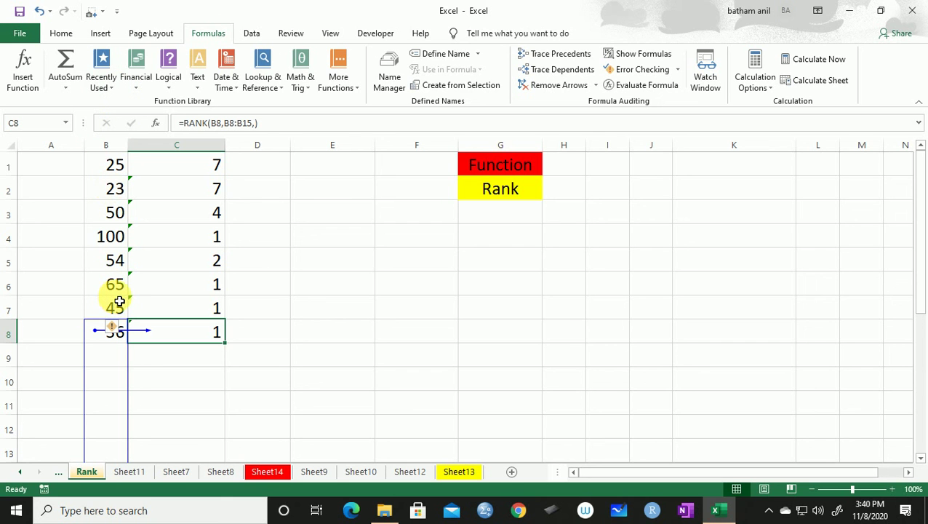
pyautogui.click(553, 85)
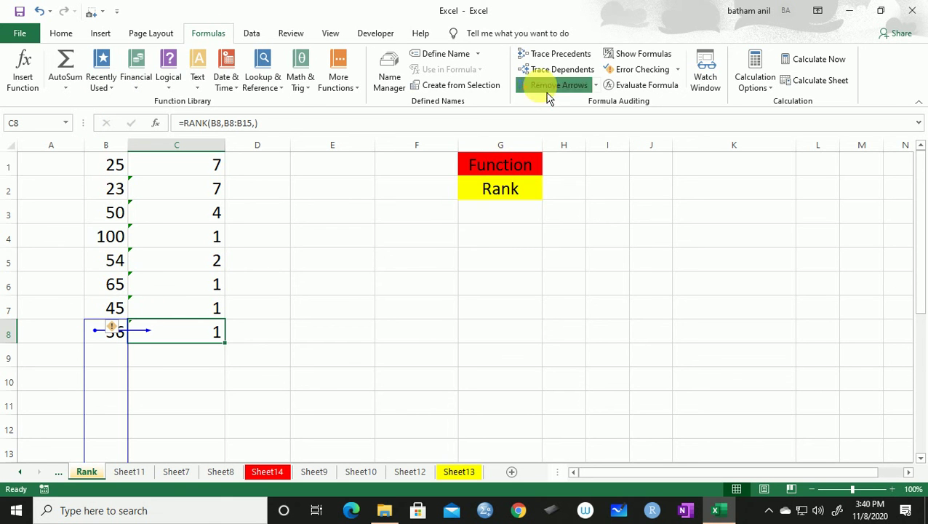
# Clear the filled formulas from C2:C8, keeping only the RANK formula in C1.
pyautogui.click(269, 285)
pyautogui.doubleClick(199, 167)
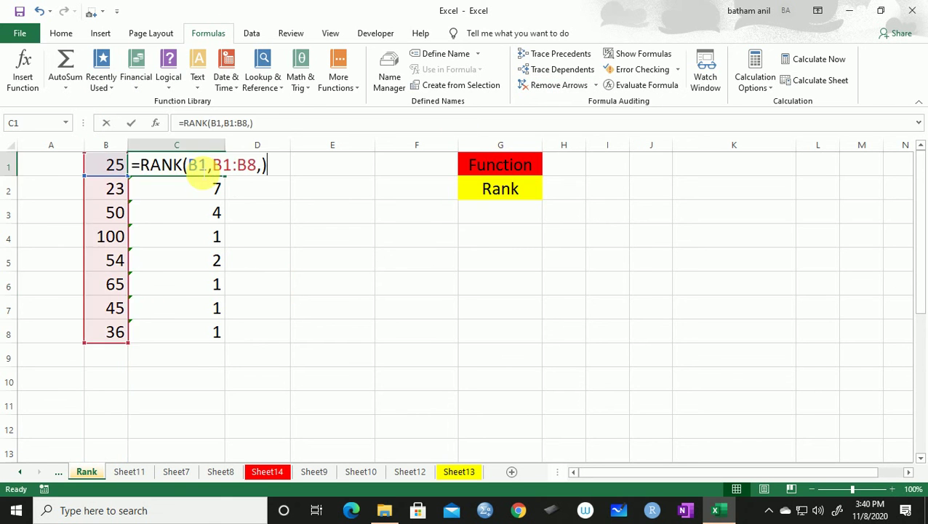
pyautogui.click(379, 244)
pyautogui.moveTo(207, 186); pyautogui.dragTo(268, 328)
pyautogui.press('Delete')
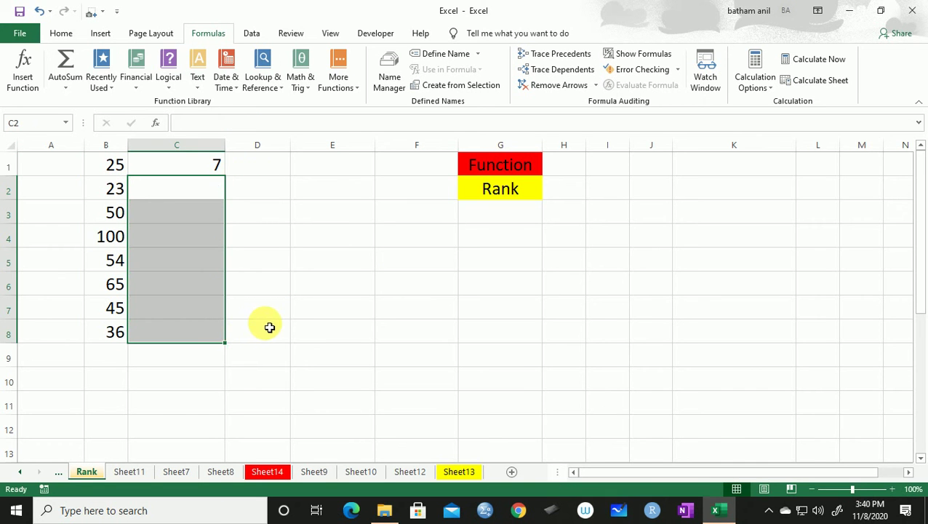
# Try to make the range reference in C1's RANK formula absolute.
pyautogui.doubleClick(213, 167)
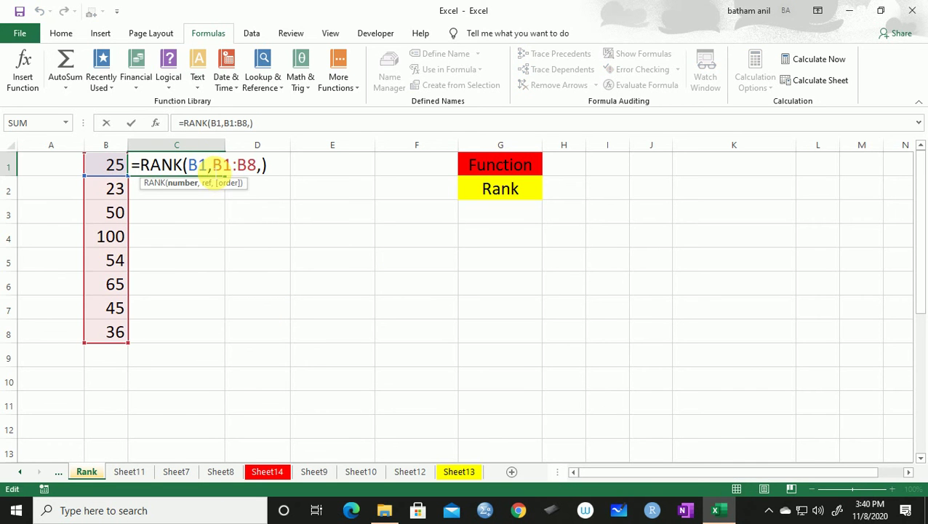
pyautogui.click(239, 166)
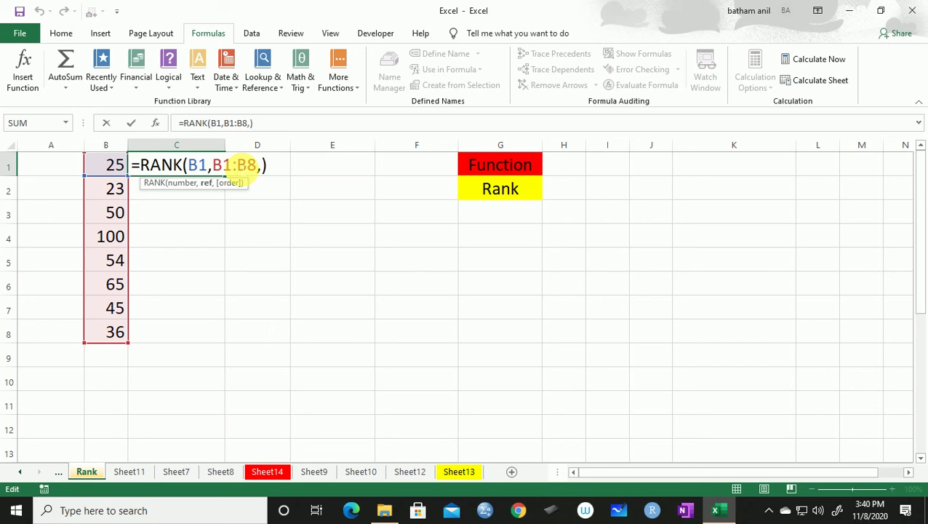
pyautogui.write('4')
pyautogui.press('BackSpace')
pyautogui.press('F4')
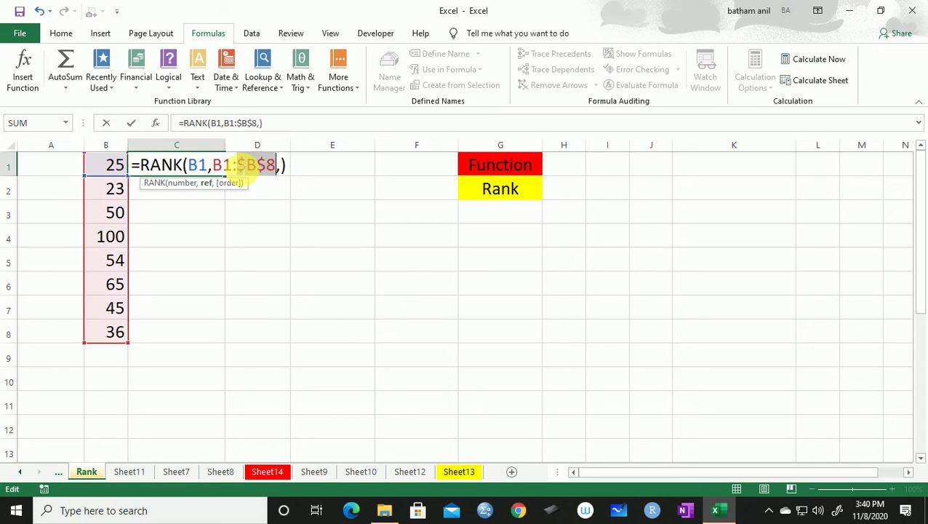
# Remove all arguments from the RANK formula in C1, leaving only =RANK().
pyautogui.press('BackSpace')
pyautogui.press('BackSpace')
pyautogui.press('BackSpace')
pyautogui.press('BackSpace')
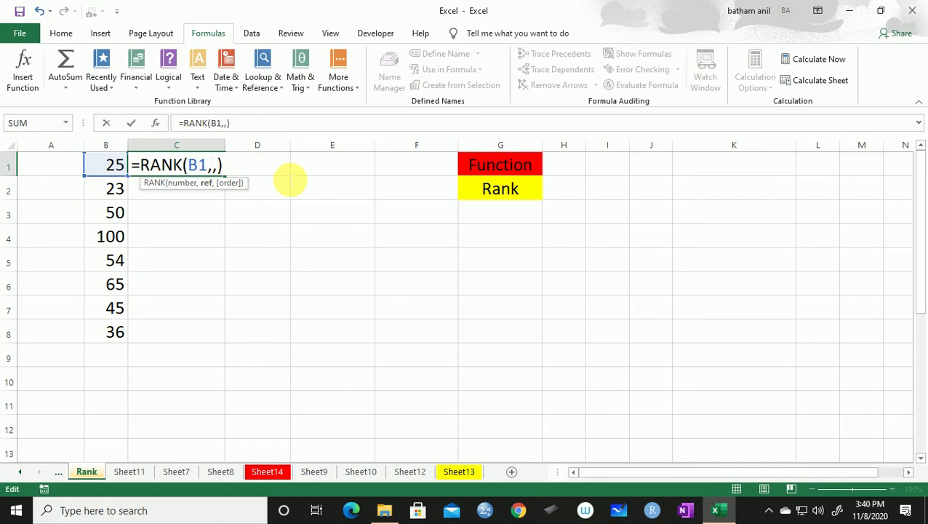
pyautogui.press('Right')
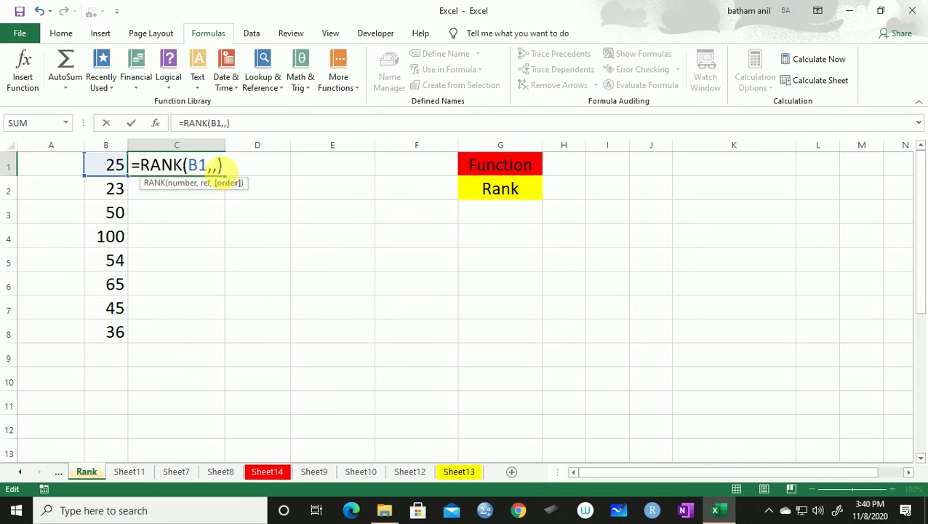
pyautogui.press('BackSpace')
pyautogui.press('BackSpace')
pyautogui.press('BackSpace')
pyautogui.press('BackSpace')
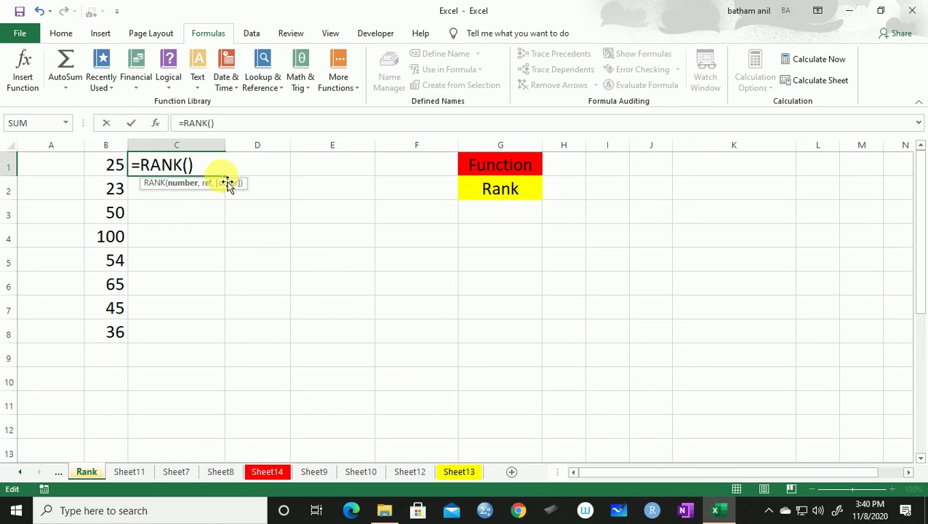
# Complete the formula in C1 as =RANK(B1,$B$1:$B$8) and fill it down to C8.
pyautogui.click(107, 170)
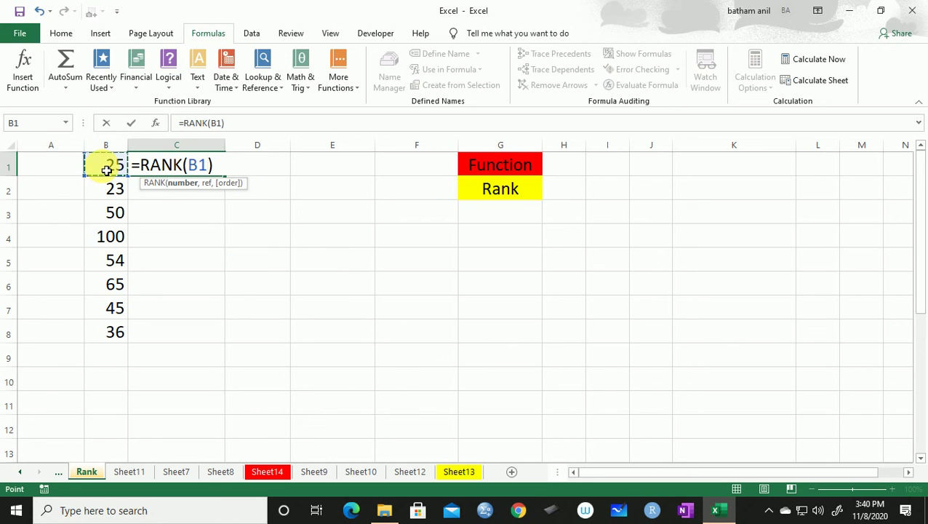
pyautogui.write(',')
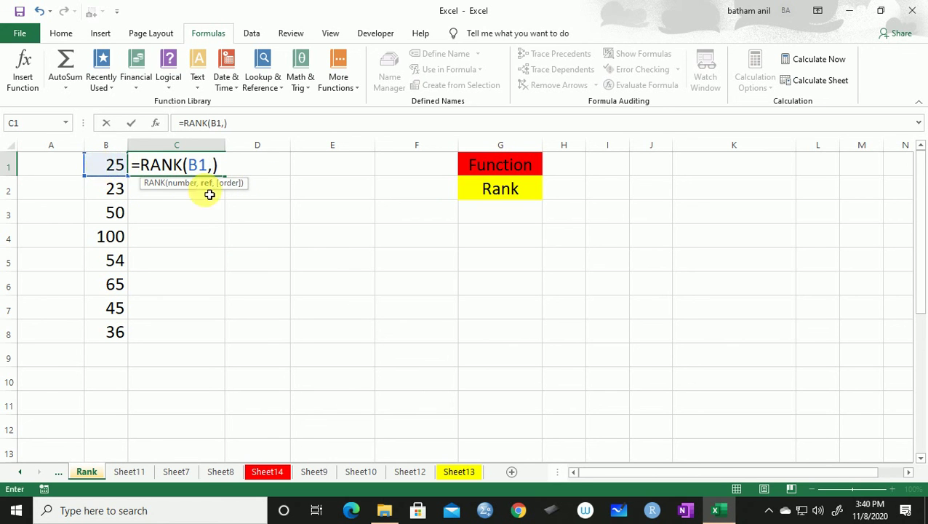
pyautogui.moveTo(106, 167); pyautogui.dragTo(114, 333)
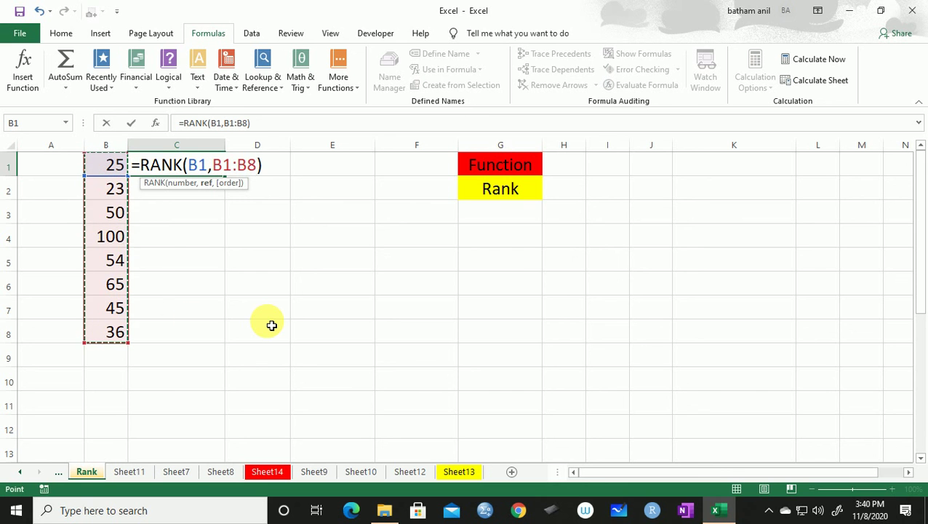
pyautogui.press('F4')
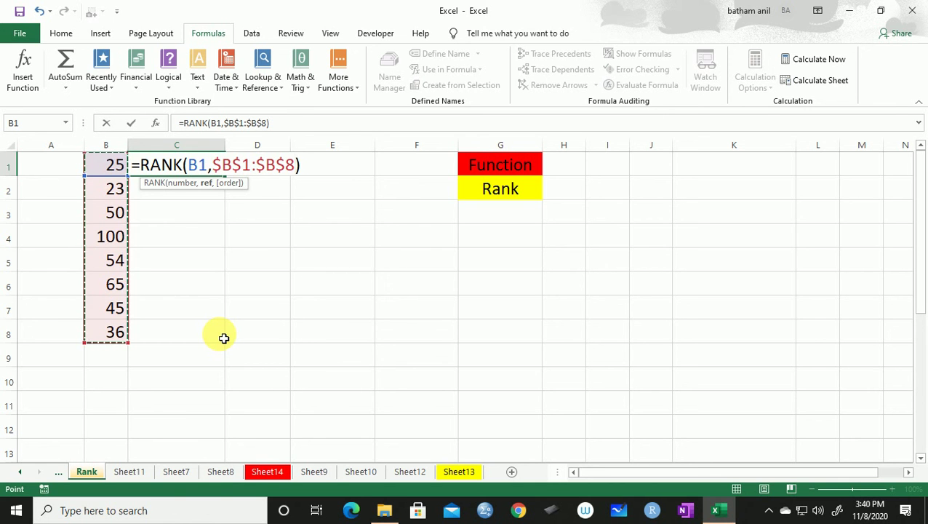
pyautogui.press('Return')
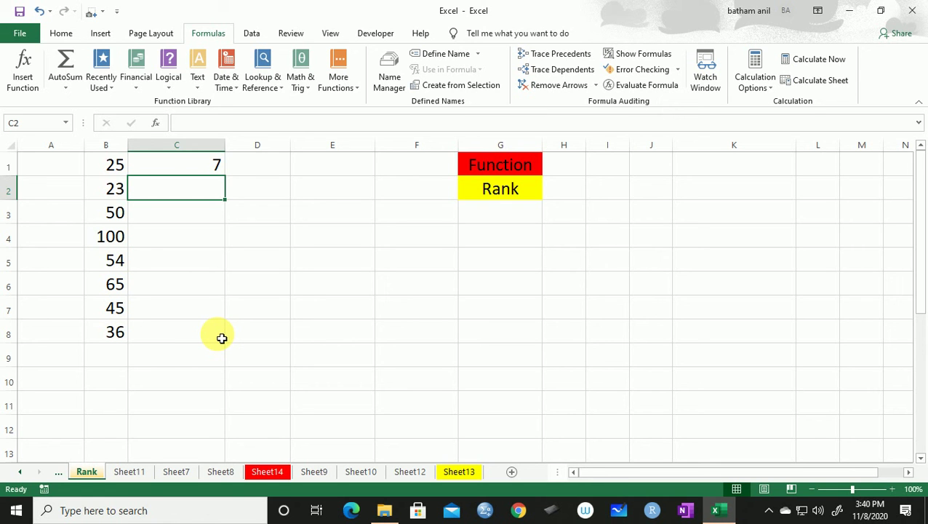
pyautogui.click(215, 172)
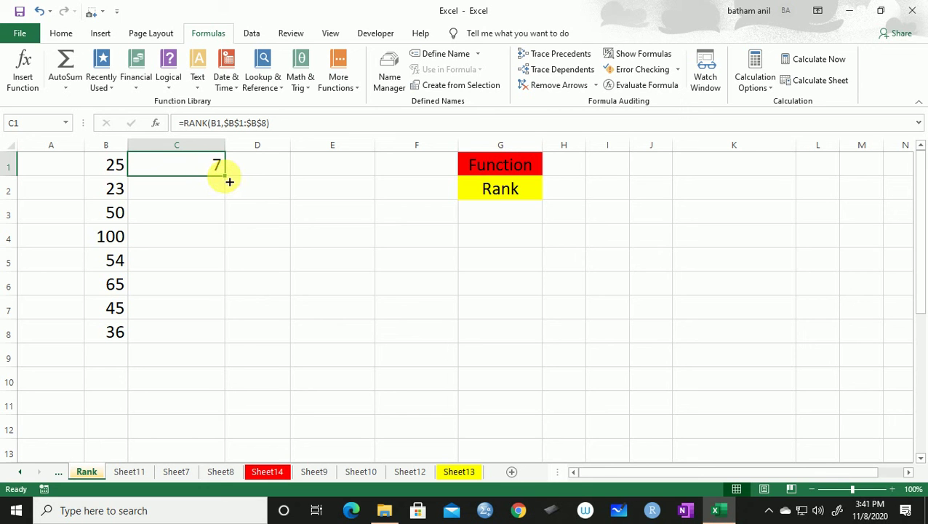
pyautogui.doubleClick(227, 179)
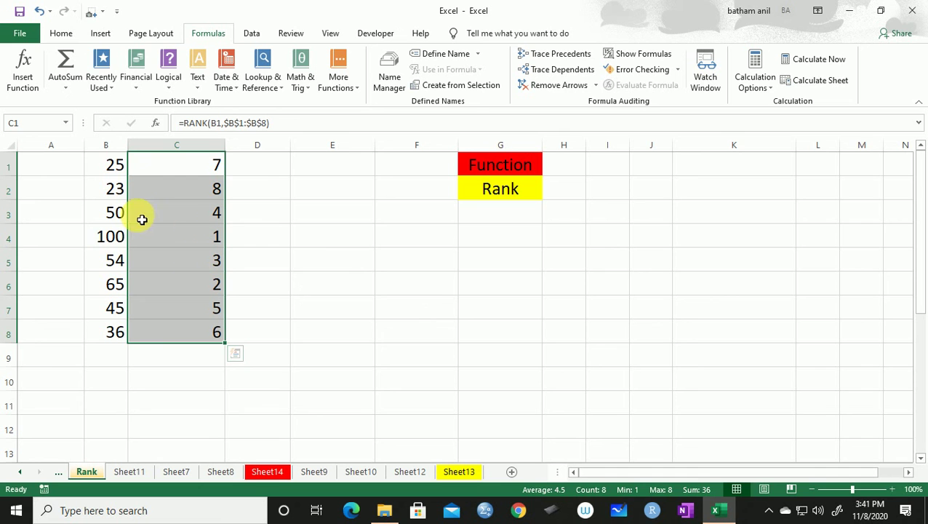
# Widen column D slightly.
pyautogui.moveTo(290, 148); pyautogui.dragTo(317, 148)
pyautogui.click(275, 165)
pyautogui.doubleClick(272, 167)
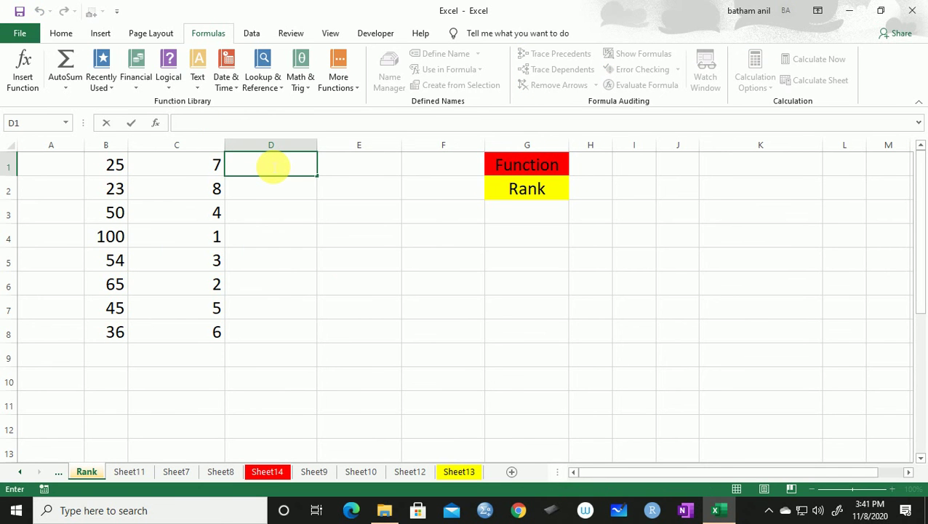
pyautogui.write('=')
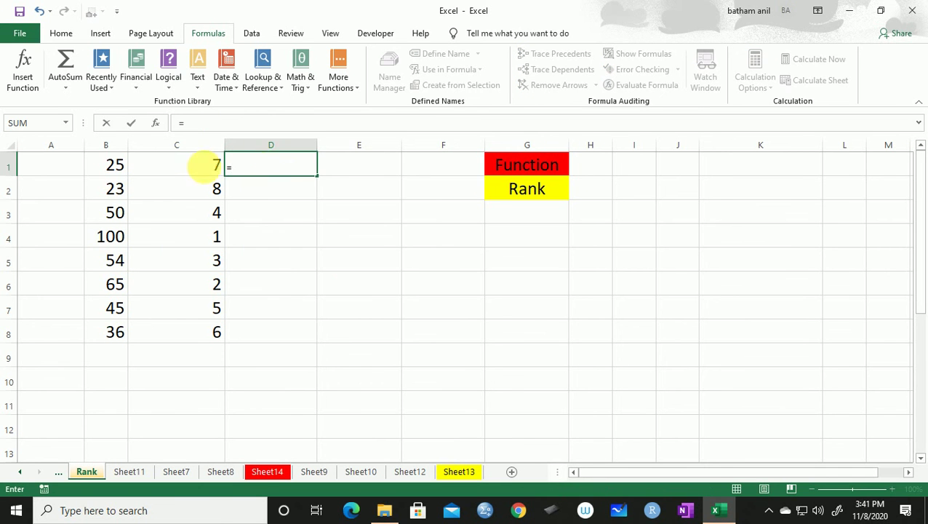
pyautogui.click(179, 172)
pyautogui.click(324, 210)
pyautogui.press('BackSpace')
pyautogui.press('BackSpace')
pyautogui.press('BackSpace')
# Copy the formatting of C1 onto D1:D8 with Format Painter.
pyautogui.click(190, 170)
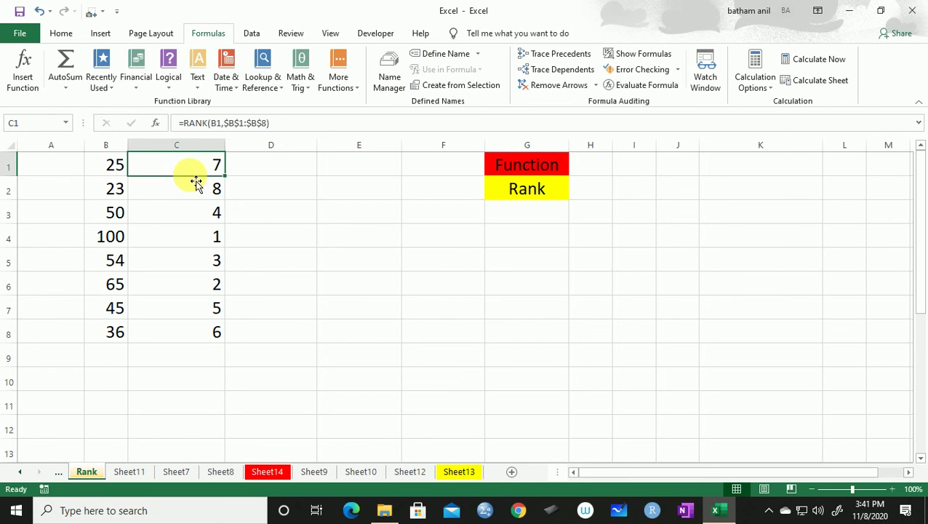
pyautogui.click(61, 33)
pyautogui.click(72, 85)
pyautogui.moveTo(271, 166); pyautogui.dragTo(288, 332)
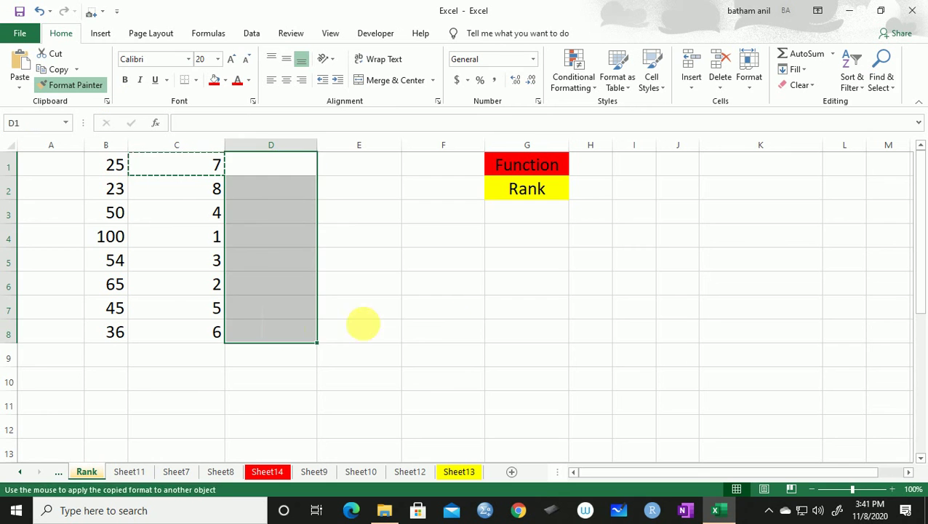
pyautogui.click(442, 315)
# Enter the ascending-order formula =RANK(B1,$B$1:$B$8,1) in D1.
pyautogui.click(267, 165)
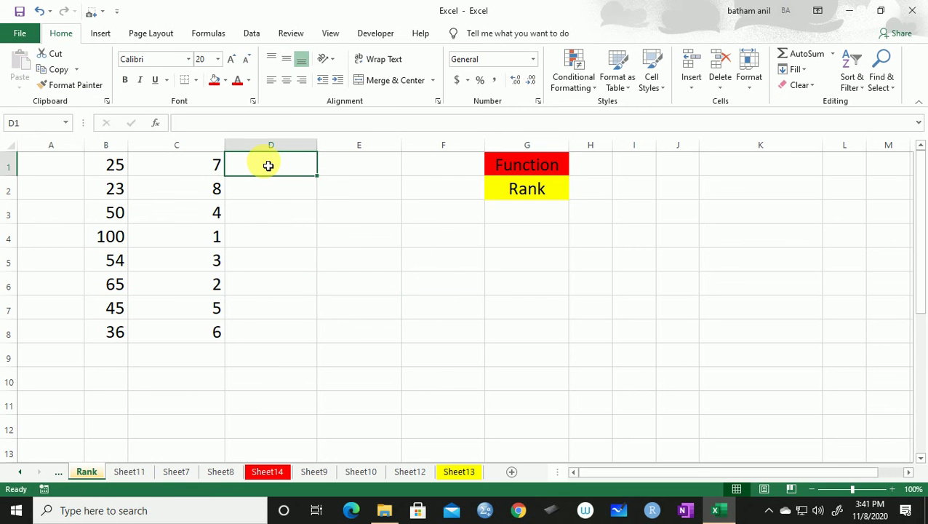
pyautogui.write('=rank')
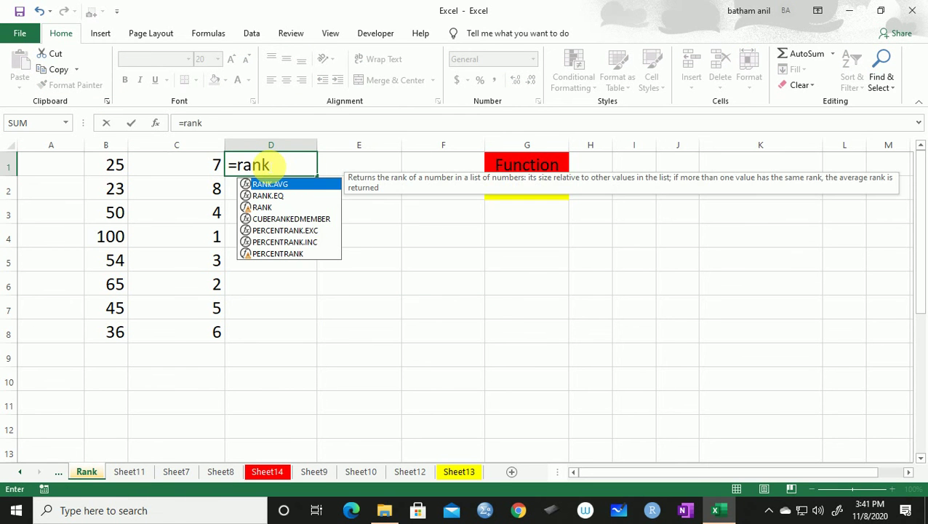
pyautogui.doubleClick(260, 208)
pyautogui.click(260, 210)
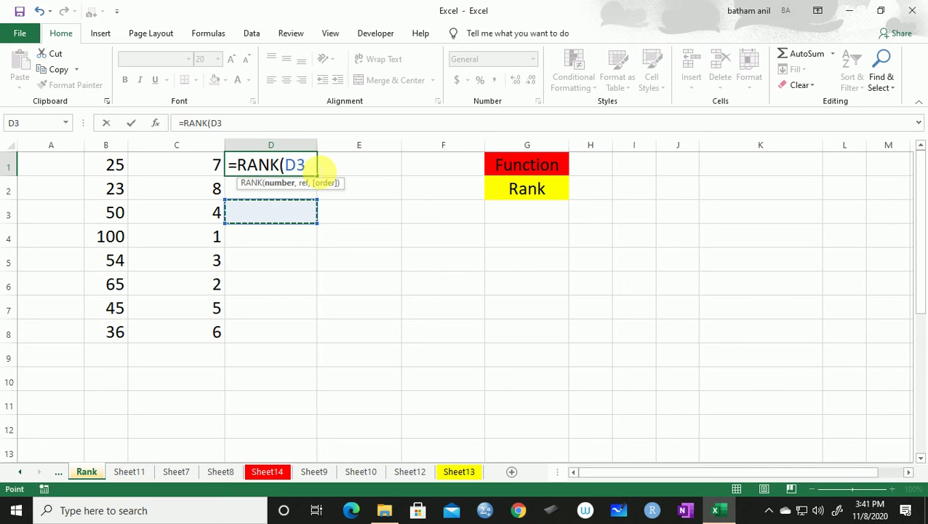
pyautogui.press('BackSpace')
pyautogui.press('BackSpace')
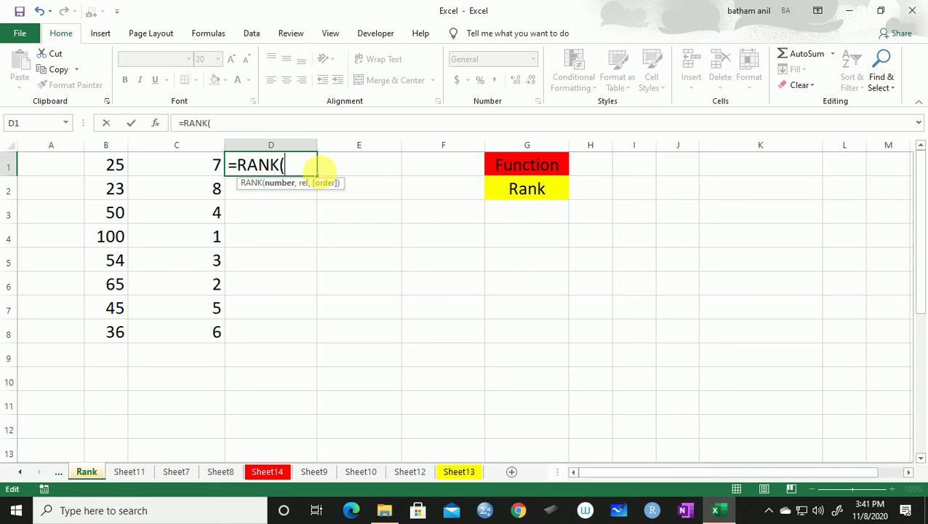
pyautogui.click(113, 170)
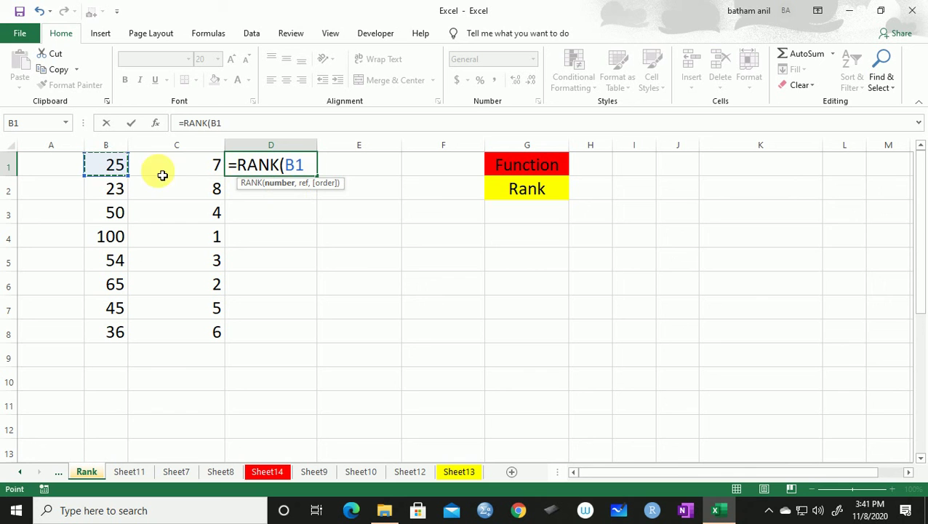
pyautogui.write(',')
pyautogui.moveTo(103, 165); pyautogui.dragTo(114, 332)
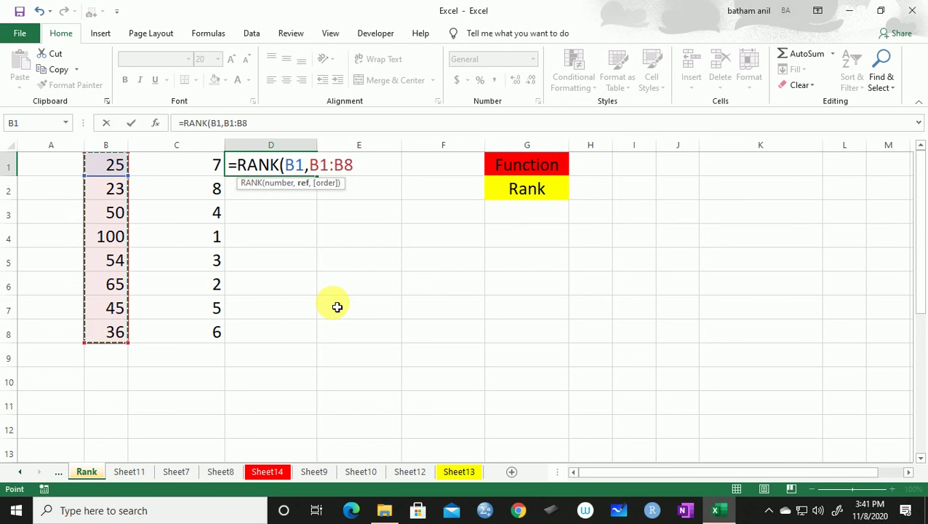
pyautogui.press('F4')
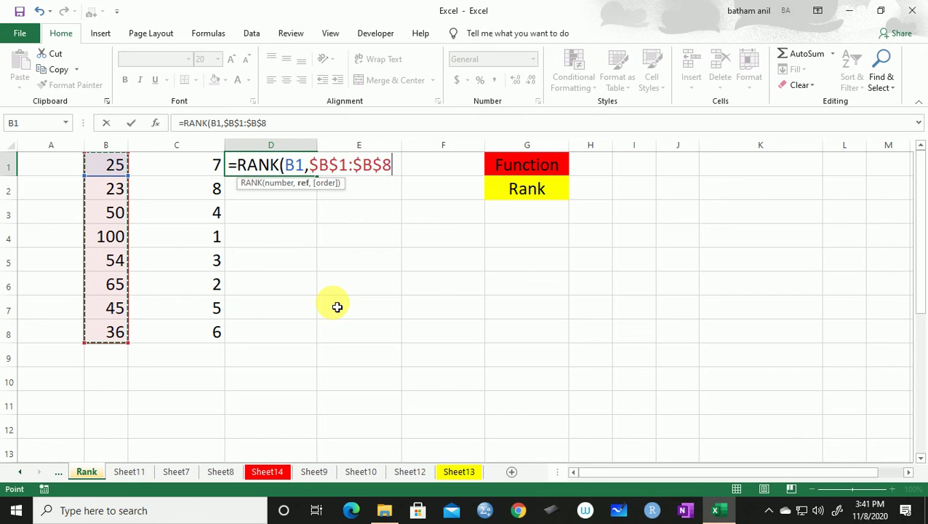
pyautogui.write(',')
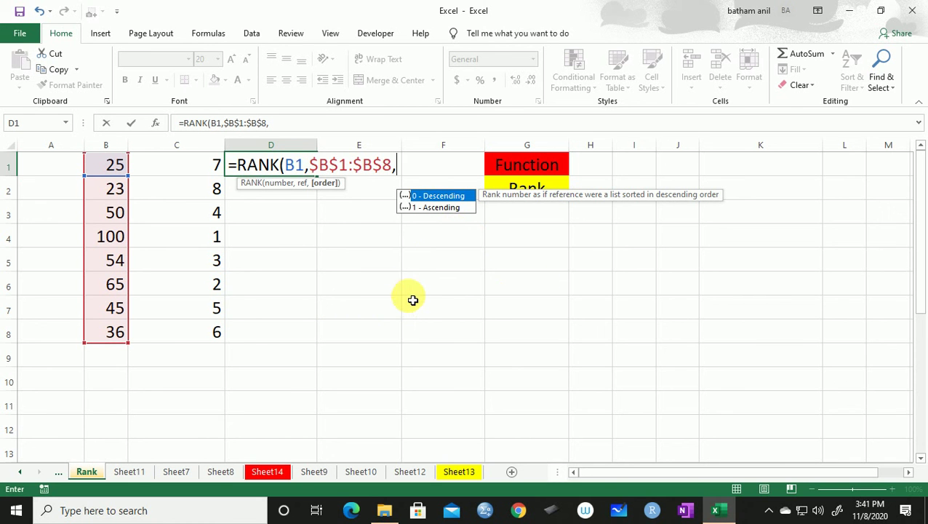
pyautogui.write('1')
pyautogui.press('Return')
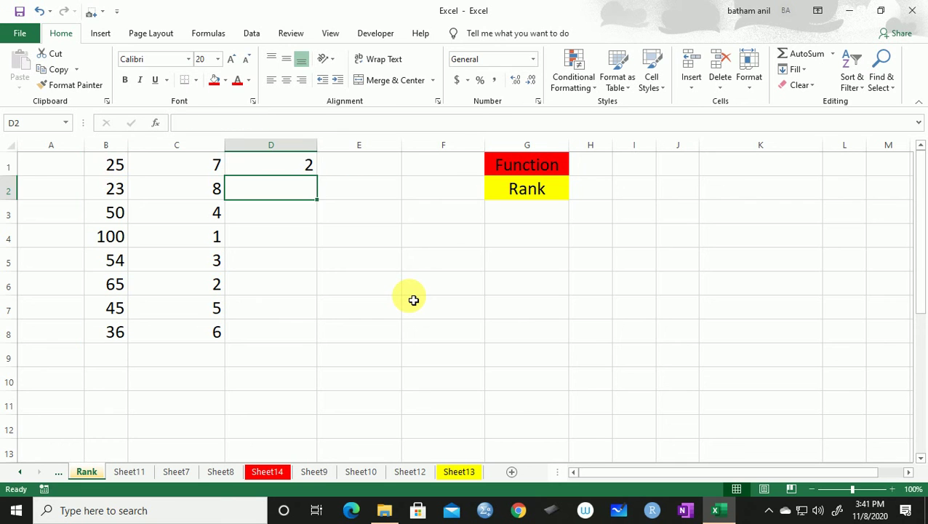
# Fill the ascending RANK formula from D1 down to D8 and deselect the range.
pyautogui.click(304, 166)
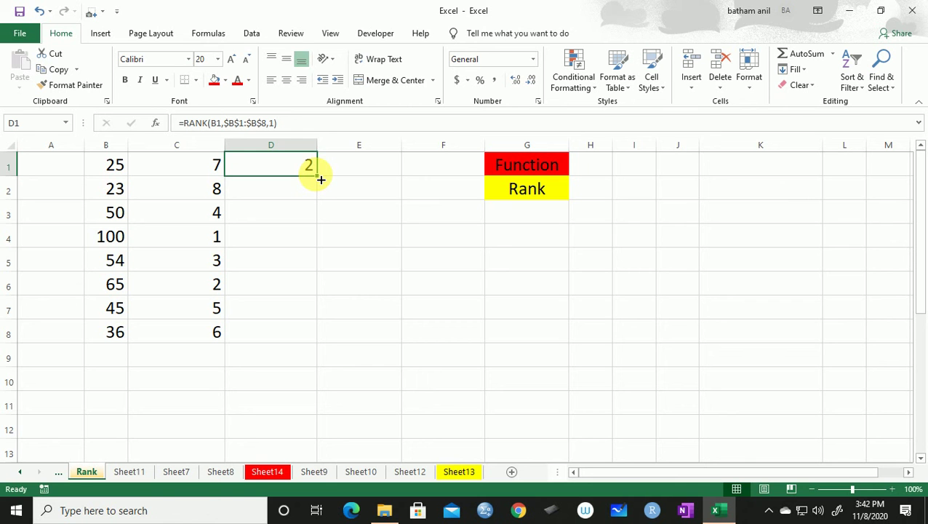
pyautogui.moveTo(321, 180); pyautogui.dragTo(304, 333)
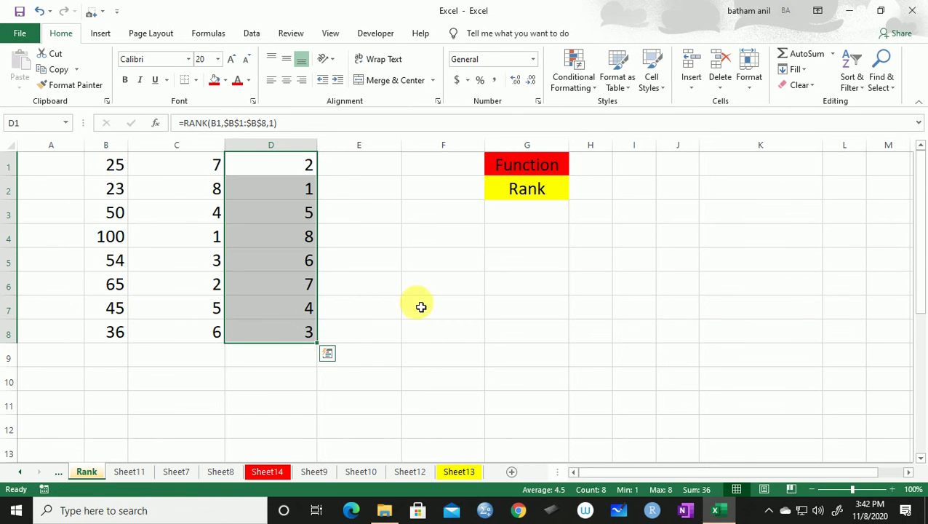
pyautogui.click(457, 303)
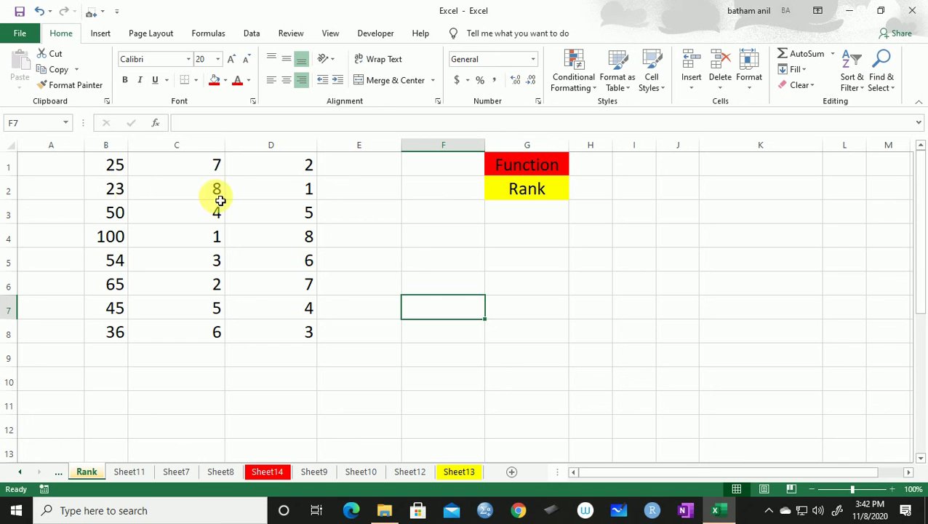